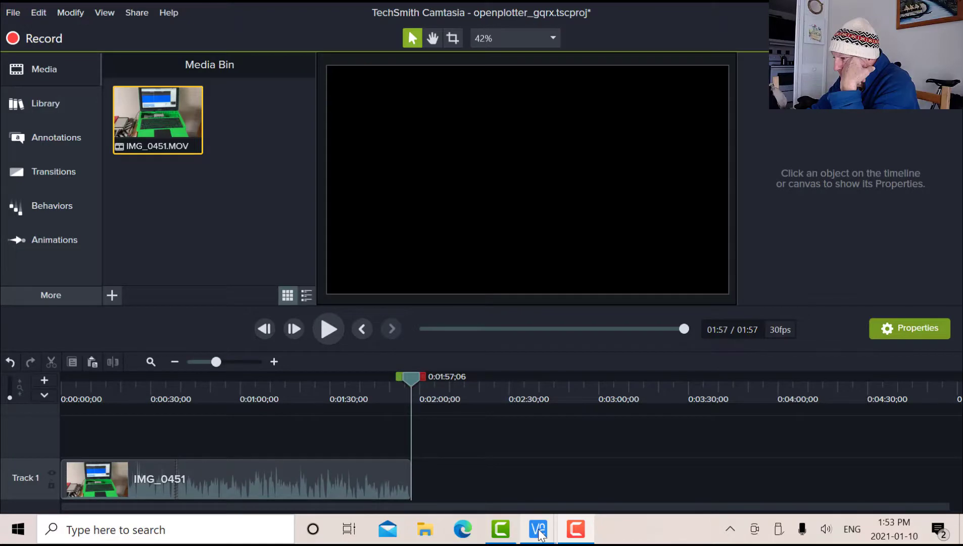
- Bring the 192.168.0.12 (openplotter) remote desktop to the front in VNC Viewer
{"action": "mouse_move", "coordinate": [539, 534]}
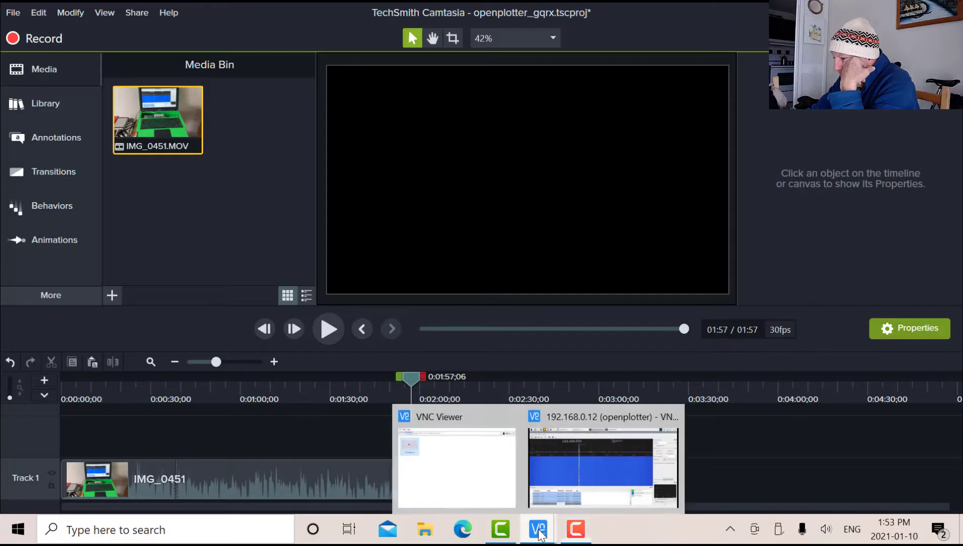
{"action": "left_click", "coordinate": [570, 475]}
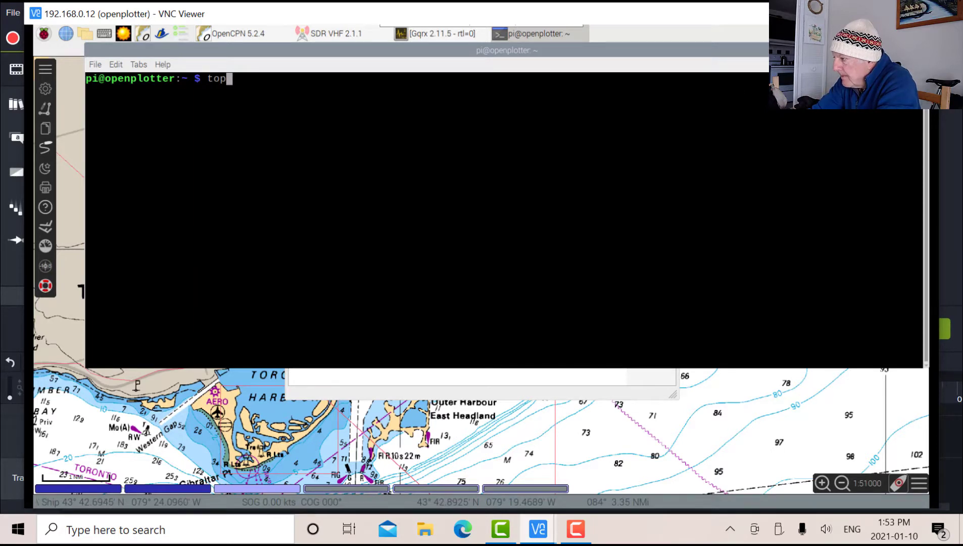
- Minimize the terminal and the SDR VHF 2.1.1 window to uncover the Toronto harbour chart
{"action": "left_click", "coordinate": [898, 50]}
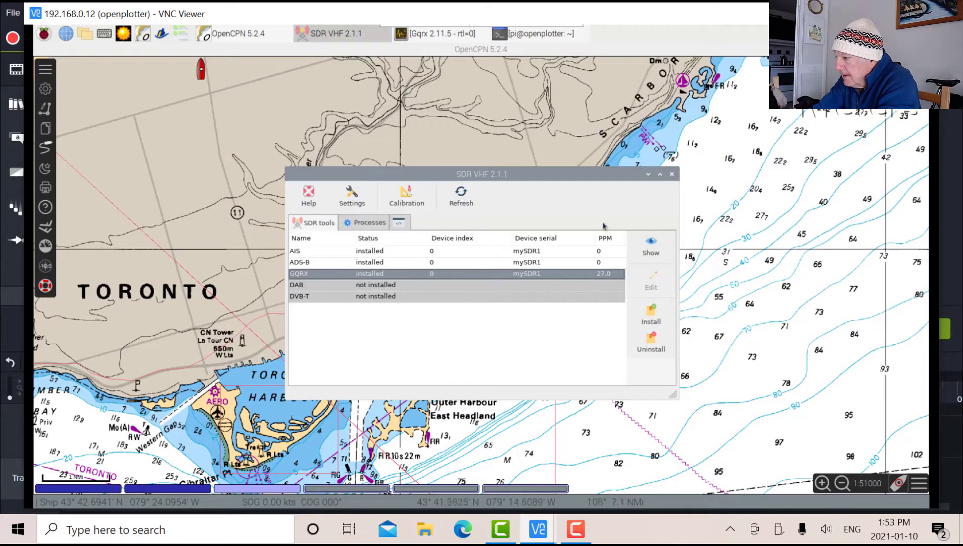
{"action": "left_click", "coordinate": [650, 175]}
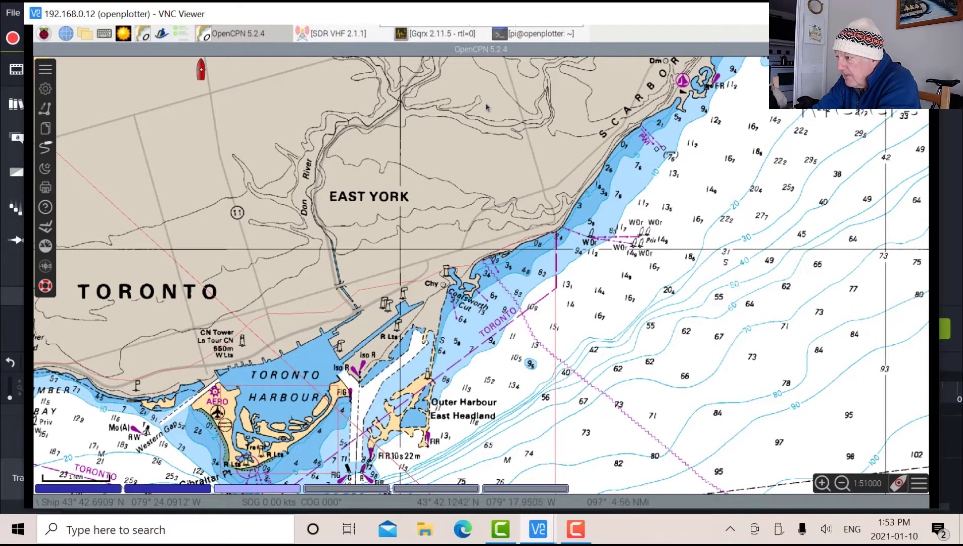
- Restore the terminal and rerun dmesg|grep rtl to list the RTL2832 receiver's kernel messages
{"action": "left_click", "coordinate": [524, 35]}
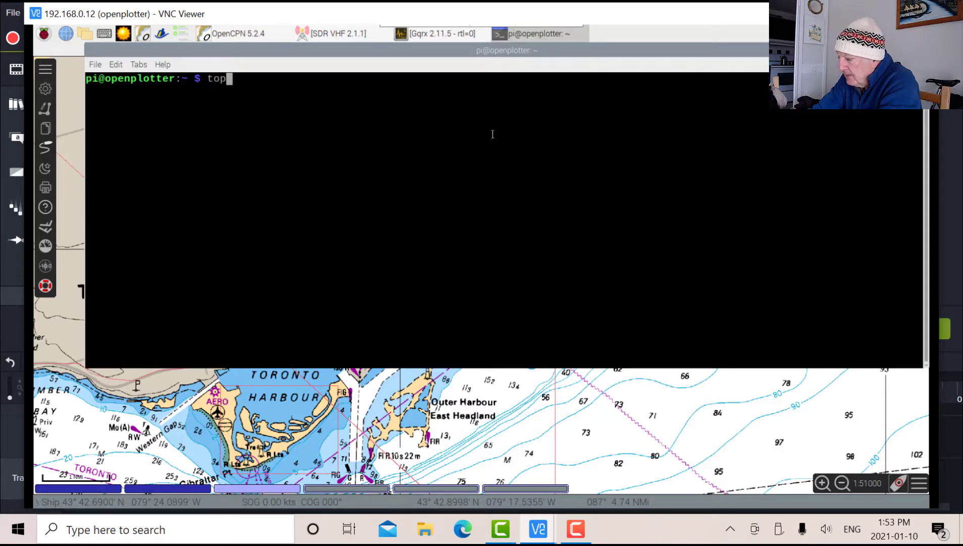
{"action": "key", "text": "Up"}
{"action": "key", "text": "Up"}
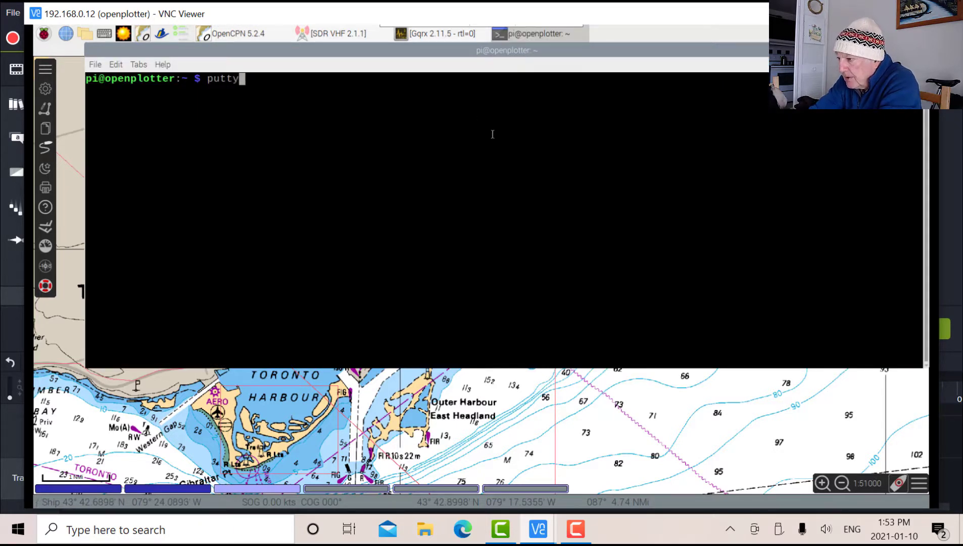
{"action": "key", "text": "Down"}
{"action": "key", "text": "Down"}
{"action": "key", "text": "Down"}
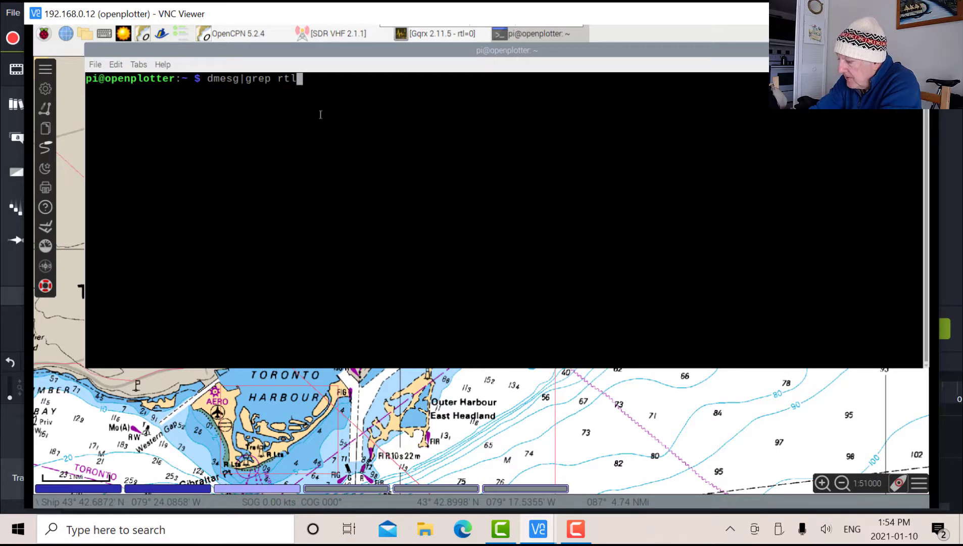
{"action": "key", "text": "Return"}
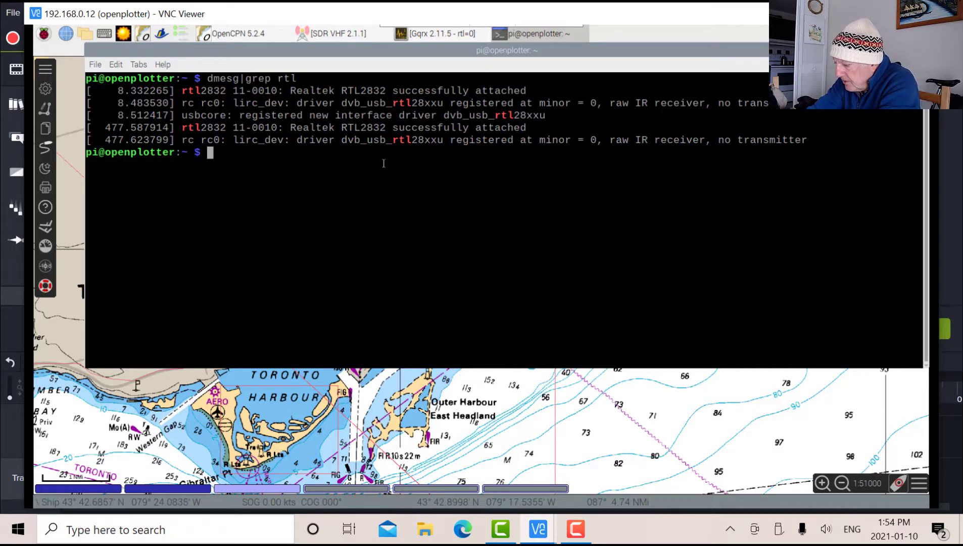
- Recall and run dmesg|grep tty to show the serial devices, including the FTDI converter on ttyUSB0
{"action": "key", "text": "Up"}
{"action": "key", "text": "Up"}
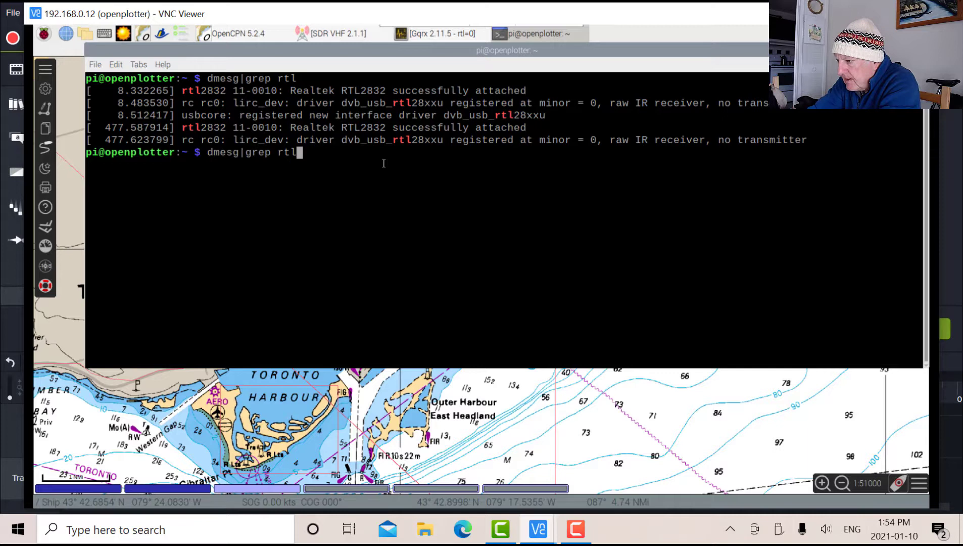
{"action": "key", "text": "Up"}
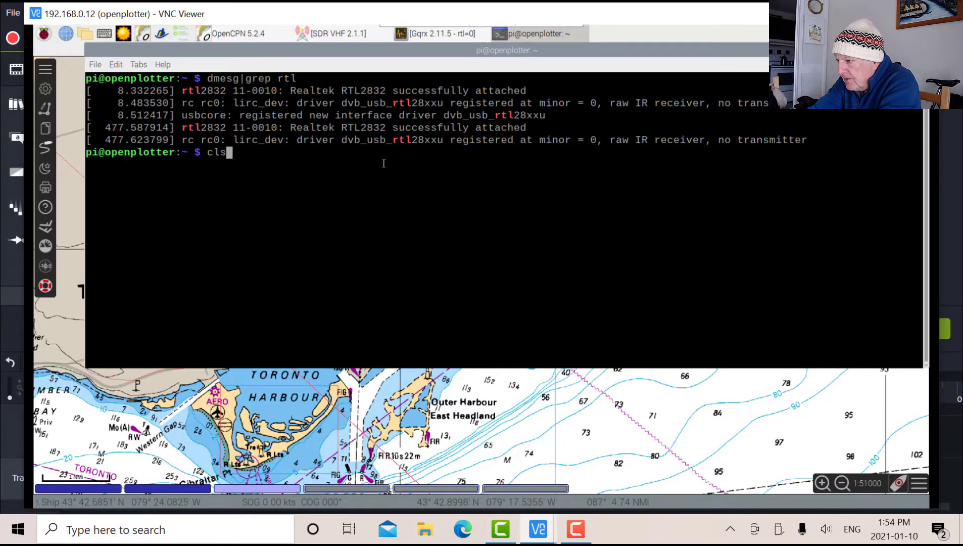
{"action": "key", "text": "Up"}
{"action": "key", "text": "Up"}
{"action": "key", "text": "Up"}
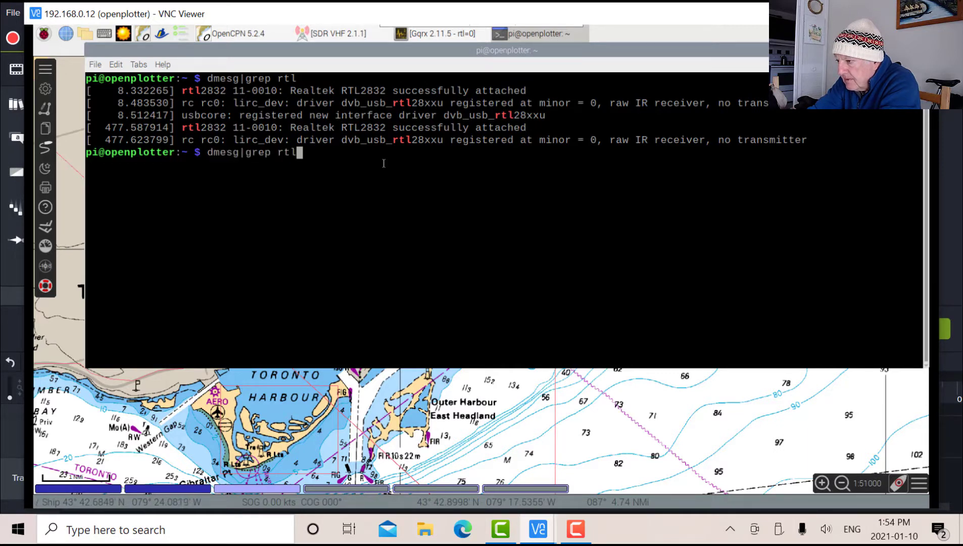
{"action": "key", "text": "Up"}
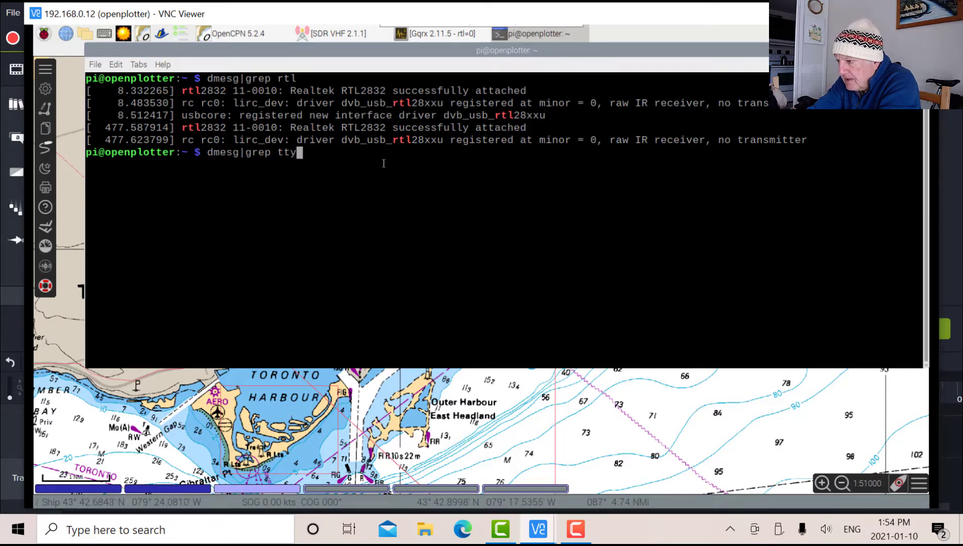
{"action": "key", "text": "Return"}
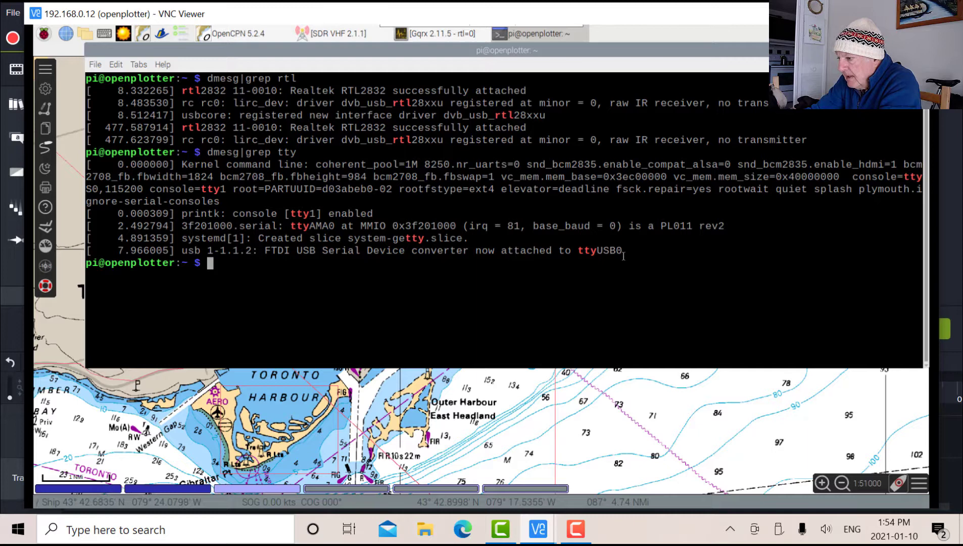
{"action": "key", "text": "Up"}
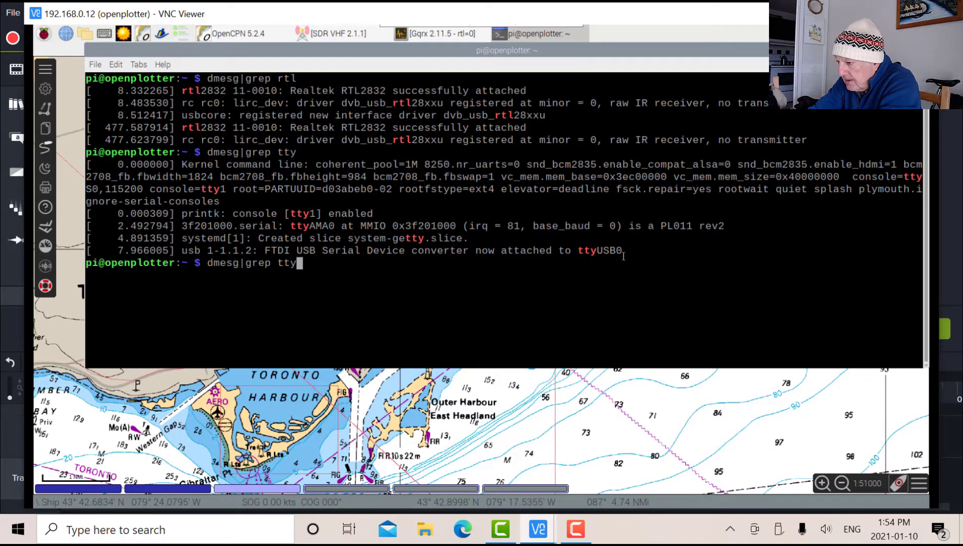
{"action": "key", "text": "Up"}
{"action": "key", "text": "Up"}
{"action": "key", "text": "Up"}
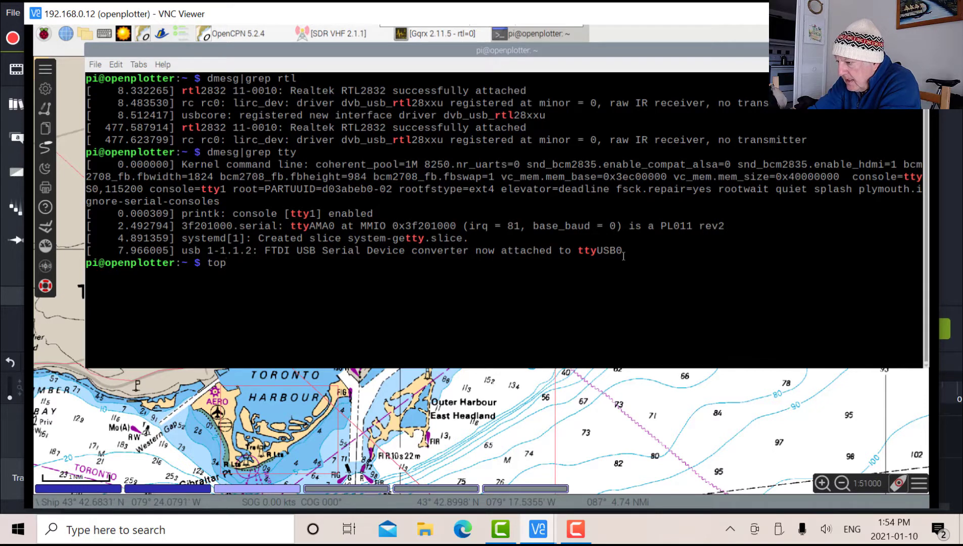
- Run top to see gqrx using about 190% CPU, then minimize the terminal
{"action": "key", "text": "Return"}
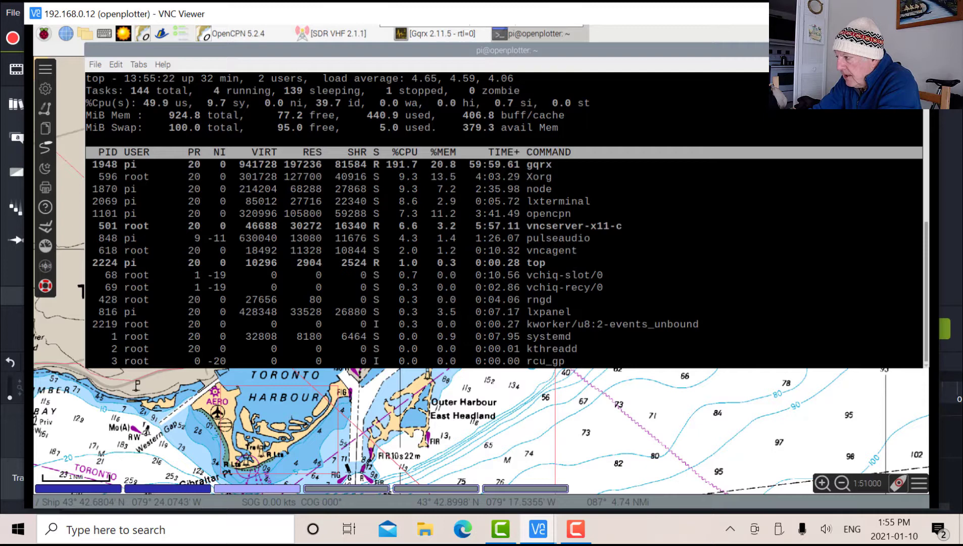
{"action": "key", "text": "alt+F9"}
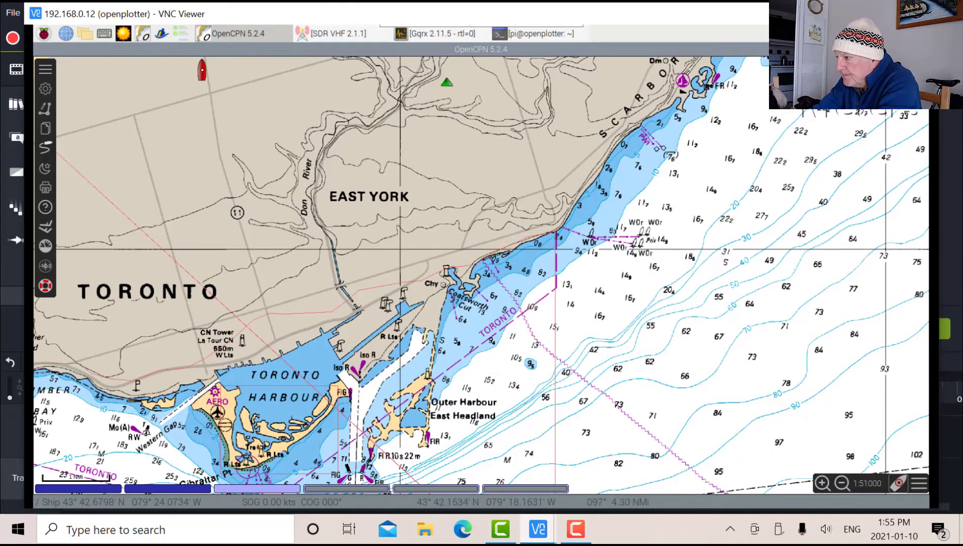
- Reopen SDR VHF from the Raspberry Pi menu's OpenPlotter apps, showing GQRX installed at PPM 27.0
{"action": "left_click", "coordinate": [321, 40]}
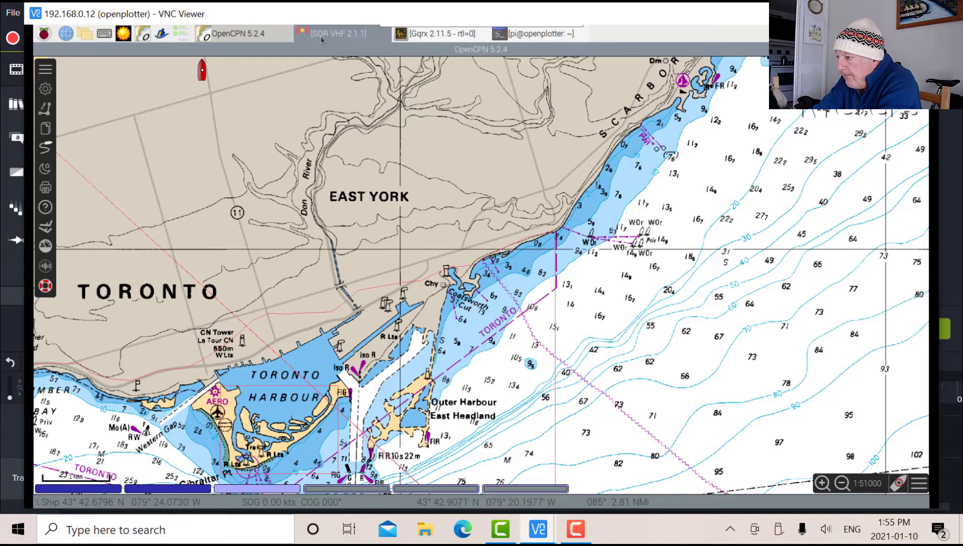
{"action": "left_click", "coordinate": [43, 33]}
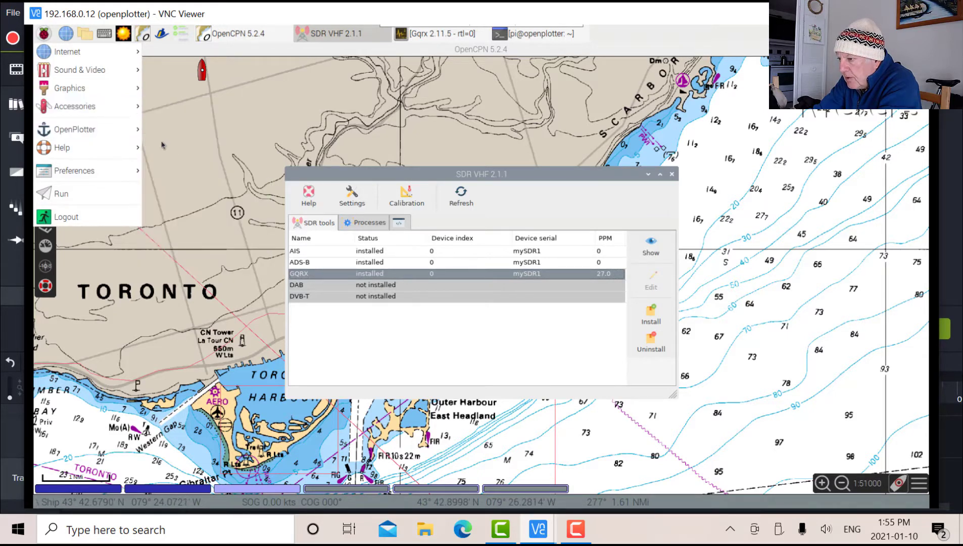
{"action": "mouse_move", "coordinate": [96, 131]}
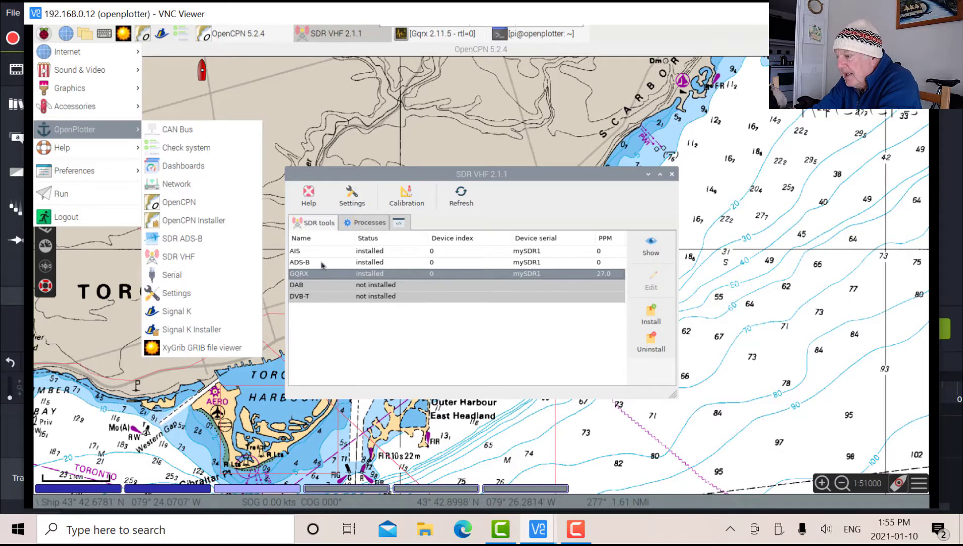
{"action": "left_click", "coordinate": [334, 304]}
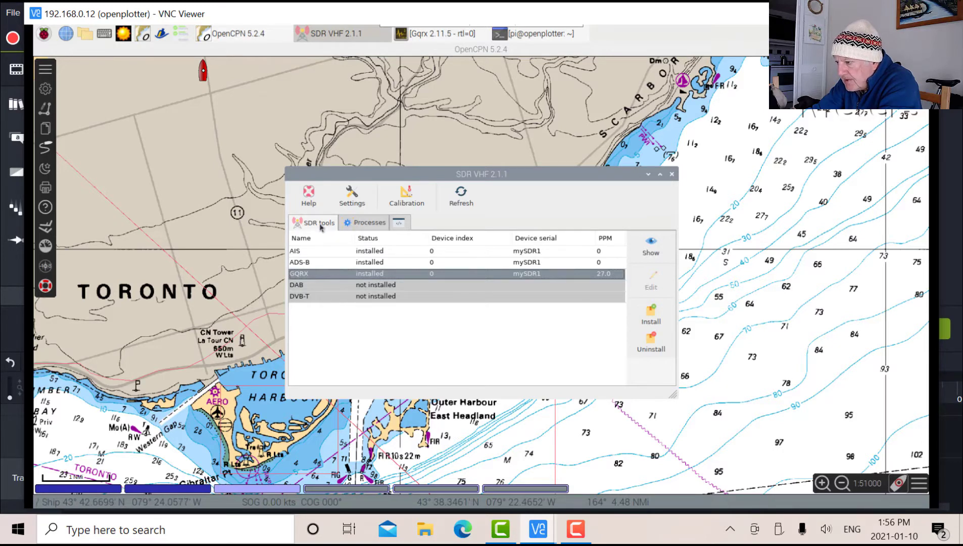
- Check the AIS and ADS-B processes on the Processes tab, then return to the SDR tools list
{"action": "left_click", "coordinate": [361, 223]}
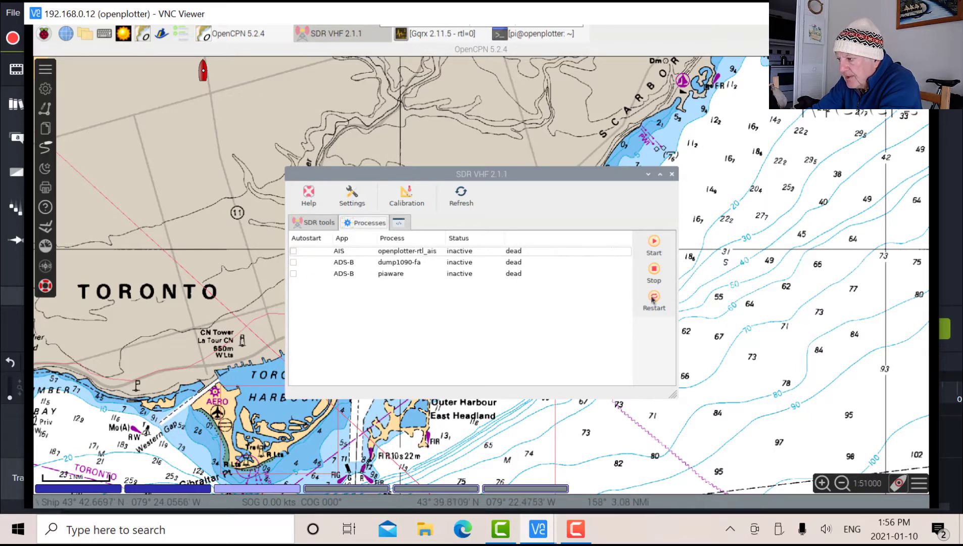
{"action": "left_click", "coordinate": [315, 222]}
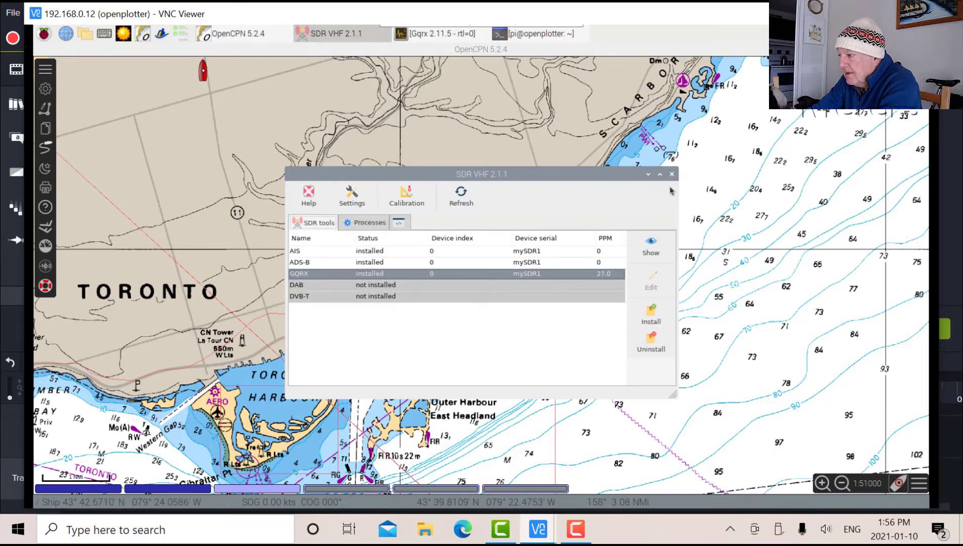
- Close SDR VHF, restore Gqrx and set the Realtek RTL2838UHIDIR as I/Q input device
{"action": "left_click", "coordinate": [671, 174]}
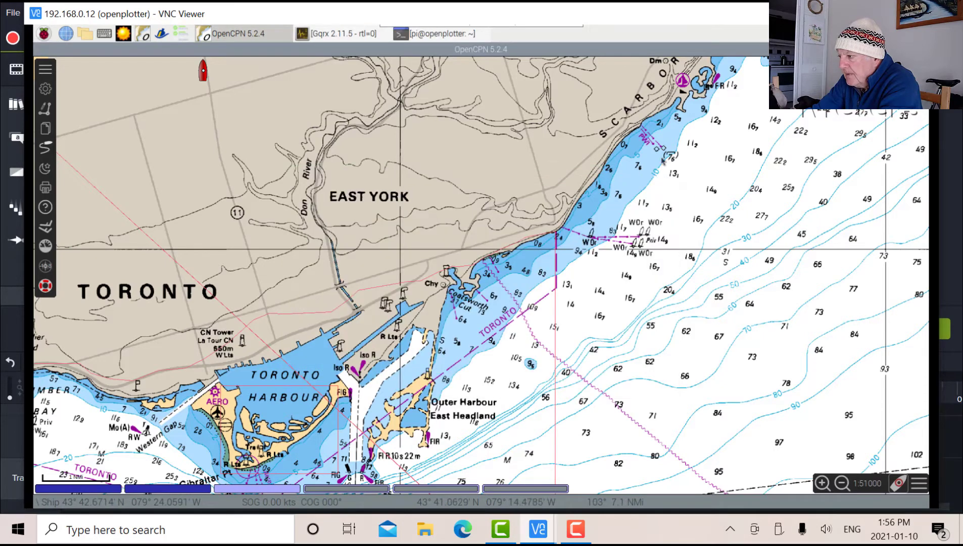
{"action": "left_click", "coordinate": [324, 37]}
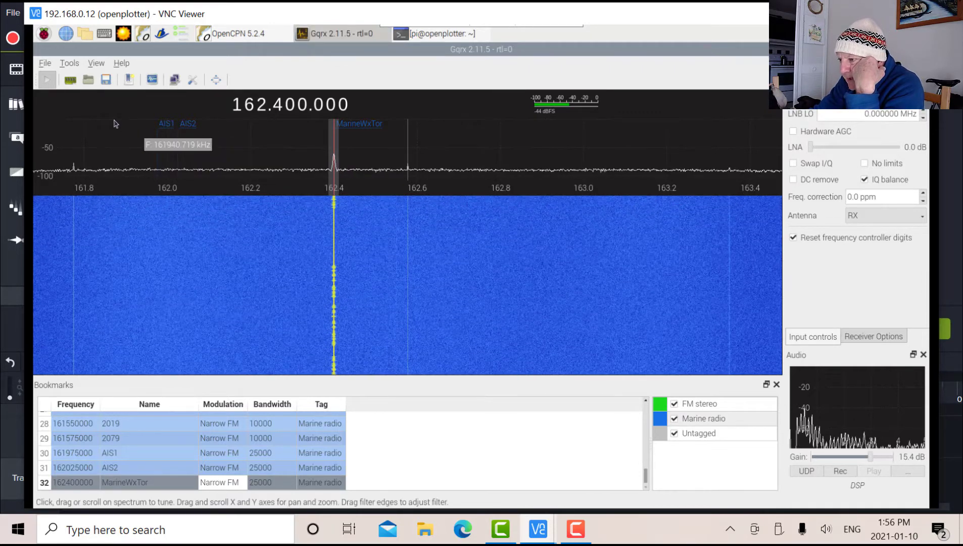
{"action": "left_click", "coordinate": [69, 81]}
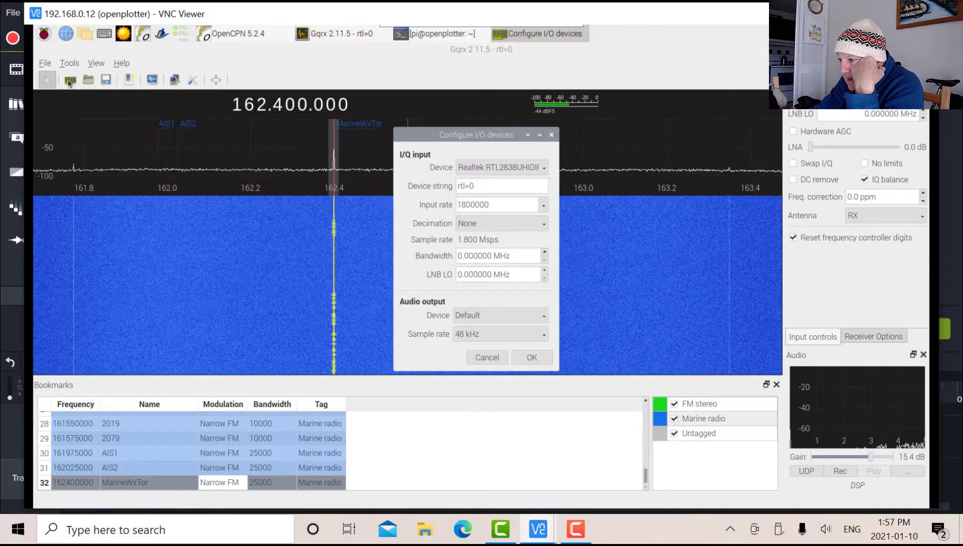
{"action": "left_click", "coordinate": [548, 168]}
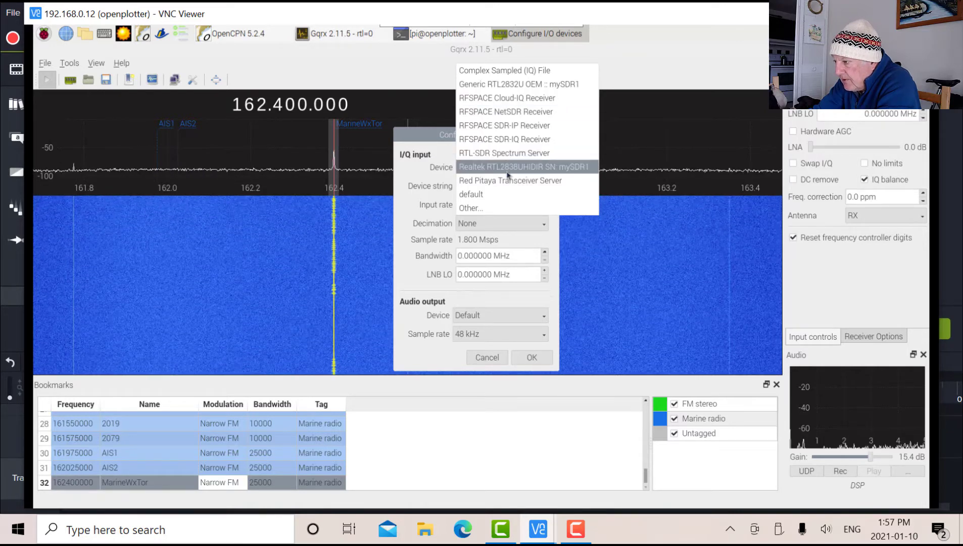
{"action": "left_click", "coordinate": [585, 174]}
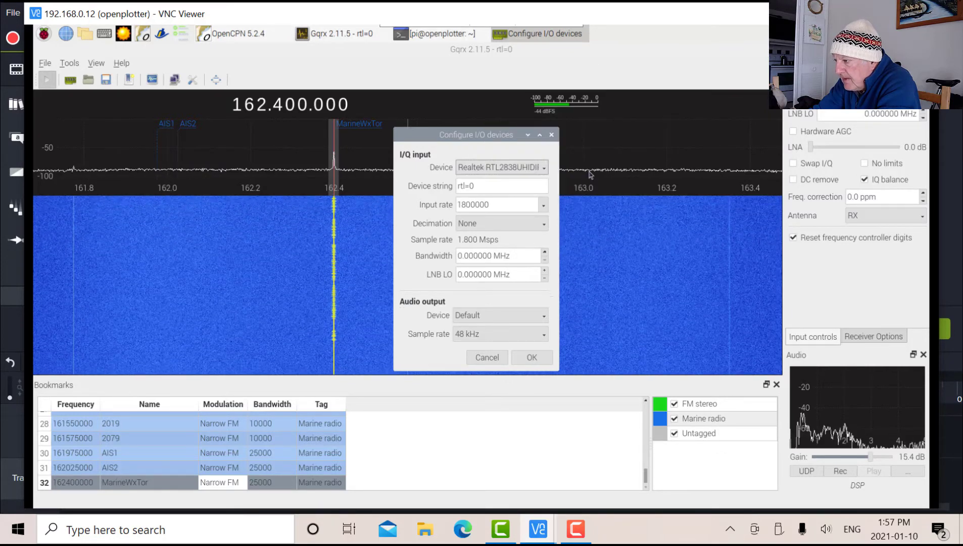
{"action": "left_click", "coordinate": [530, 357]}
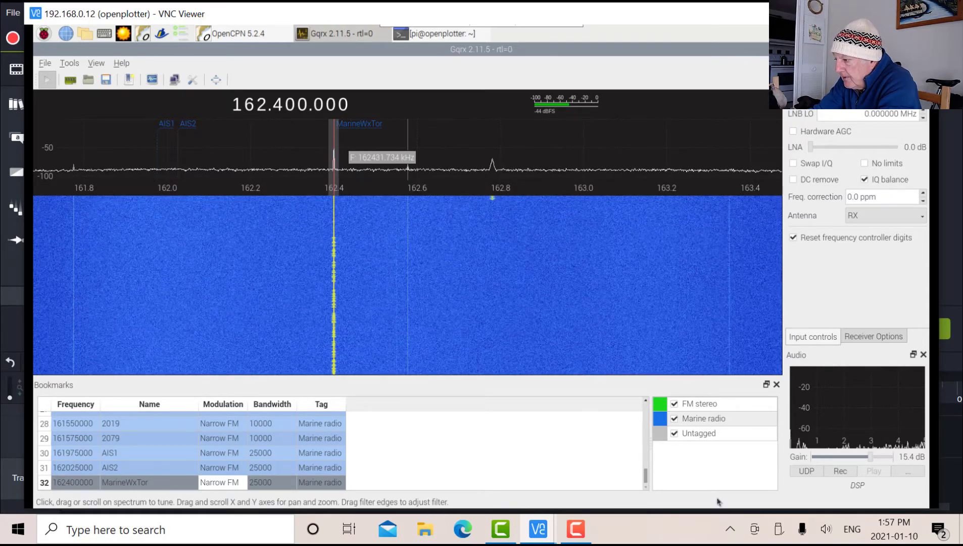
- Set Gqrx audio gain to 27.6 dB on the 162.400 MHz MarineWxTor weather channel
{"action": "left_click", "coordinate": [892, 459]}
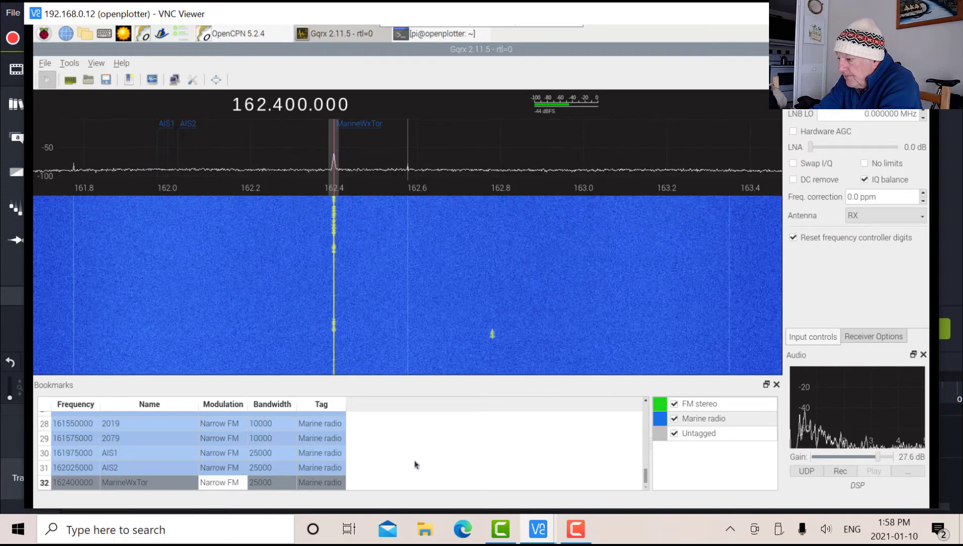
{"action": "scroll", "coordinate": [405, 453], "scroll_direction": "up", "scroll_amount": 10}
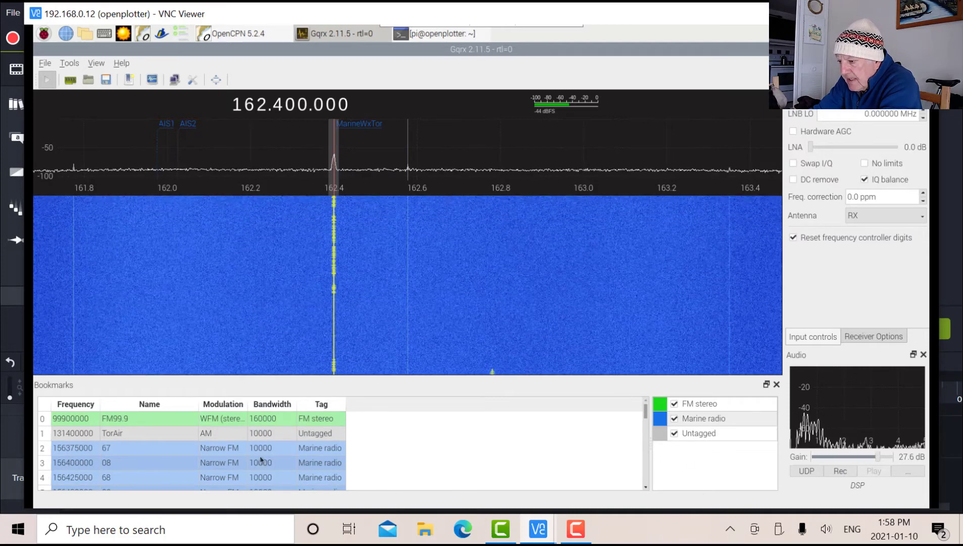
- Tune from the FM99.9 bookmark to the 100.698 MHz station and demodulate it as WFM (mono)
{"action": "double_click", "coordinate": [152, 419]}
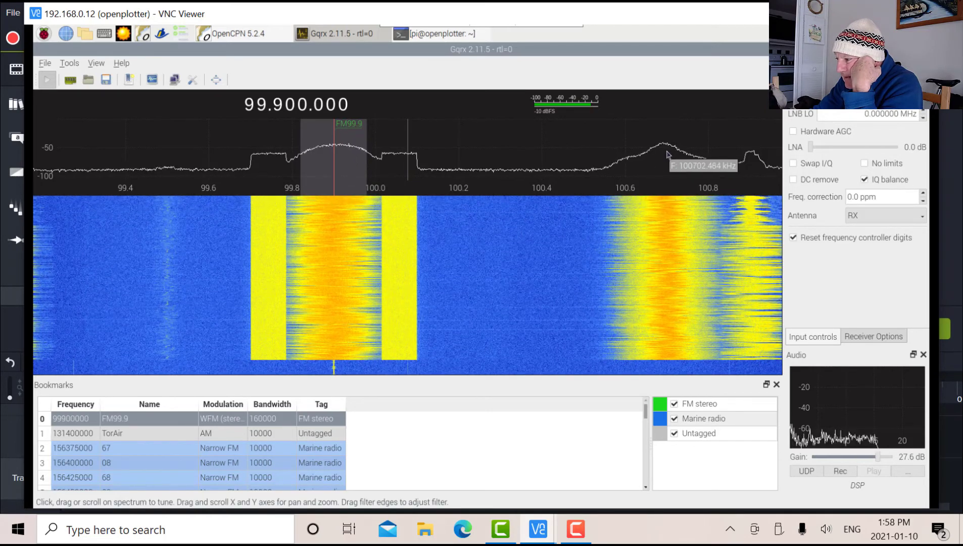
{"action": "left_click", "coordinate": [669, 154]}
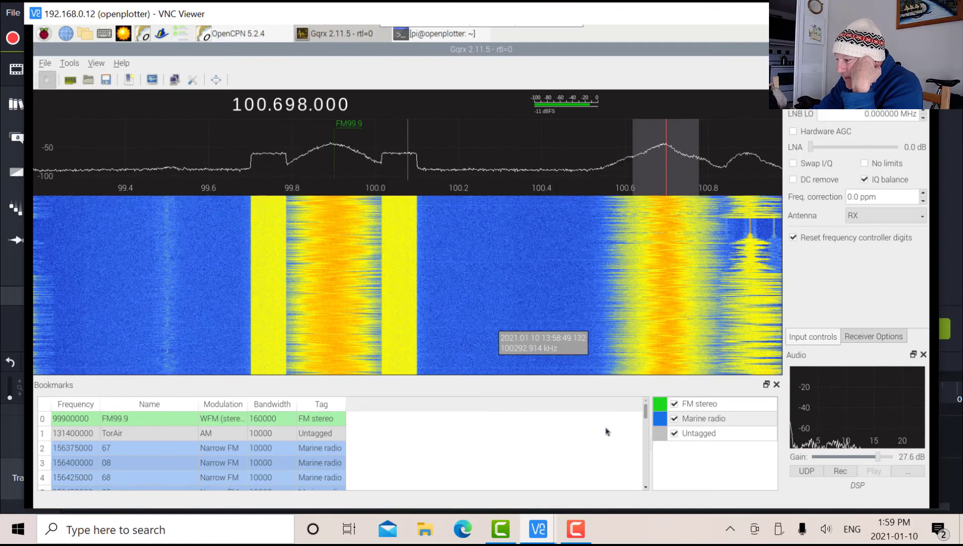
{"action": "left_click", "coordinate": [874, 336]}
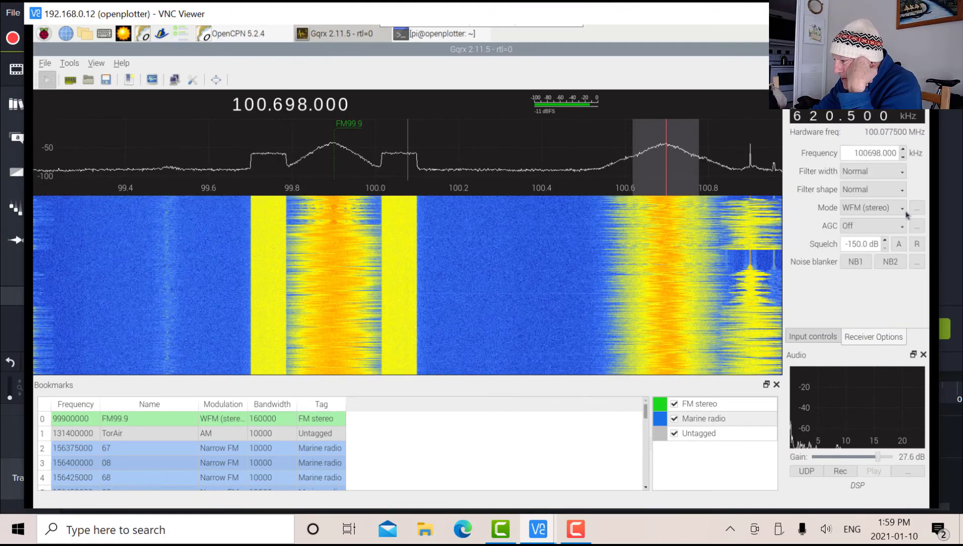
{"action": "left_click", "coordinate": [901, 209]}
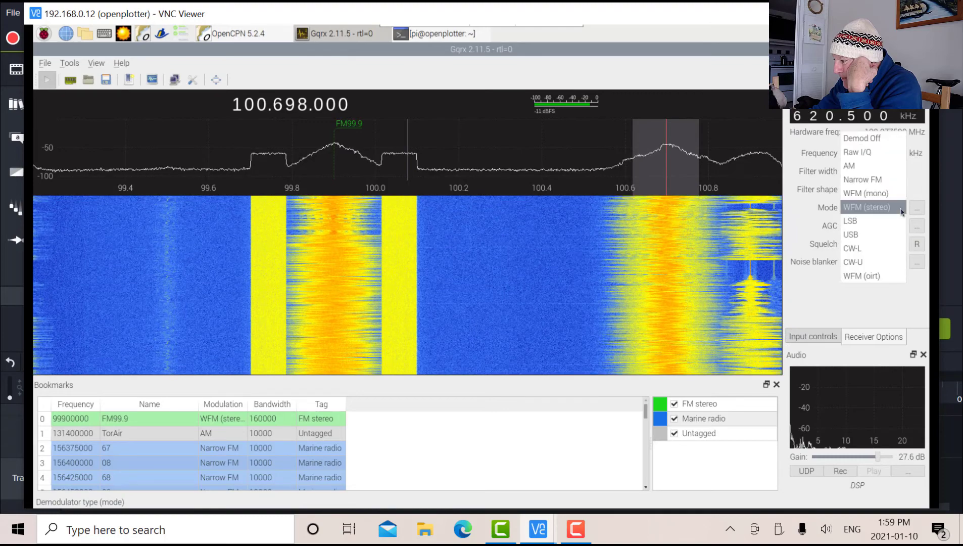
{"action": "left_click", "coordinate": [885, 194]}
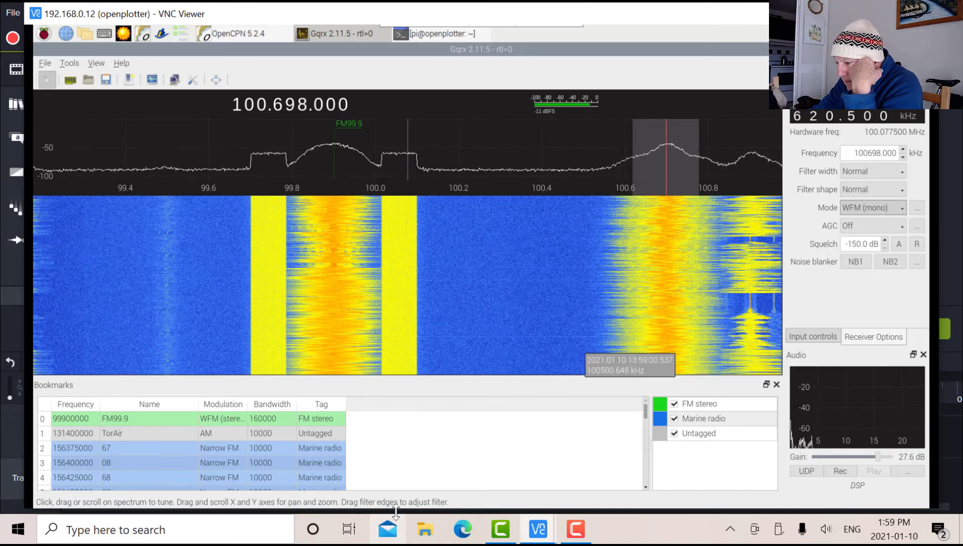
- Scroll down in the Gqrx window while it stays on 100.698 MHz in WFM (mono)
{"action": "scroll", "coordinate": [307, 458], "scroll_direction": "down", "scroll_amount": 6}
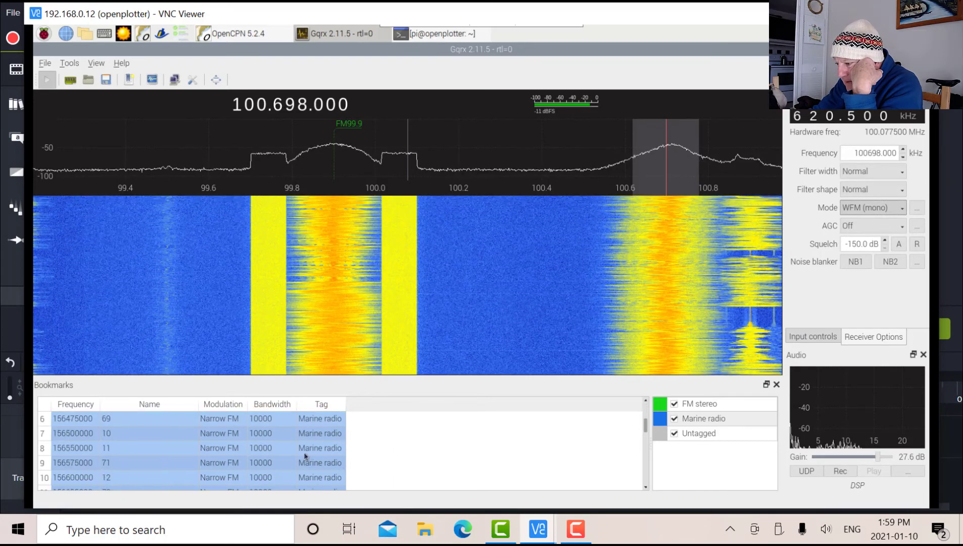